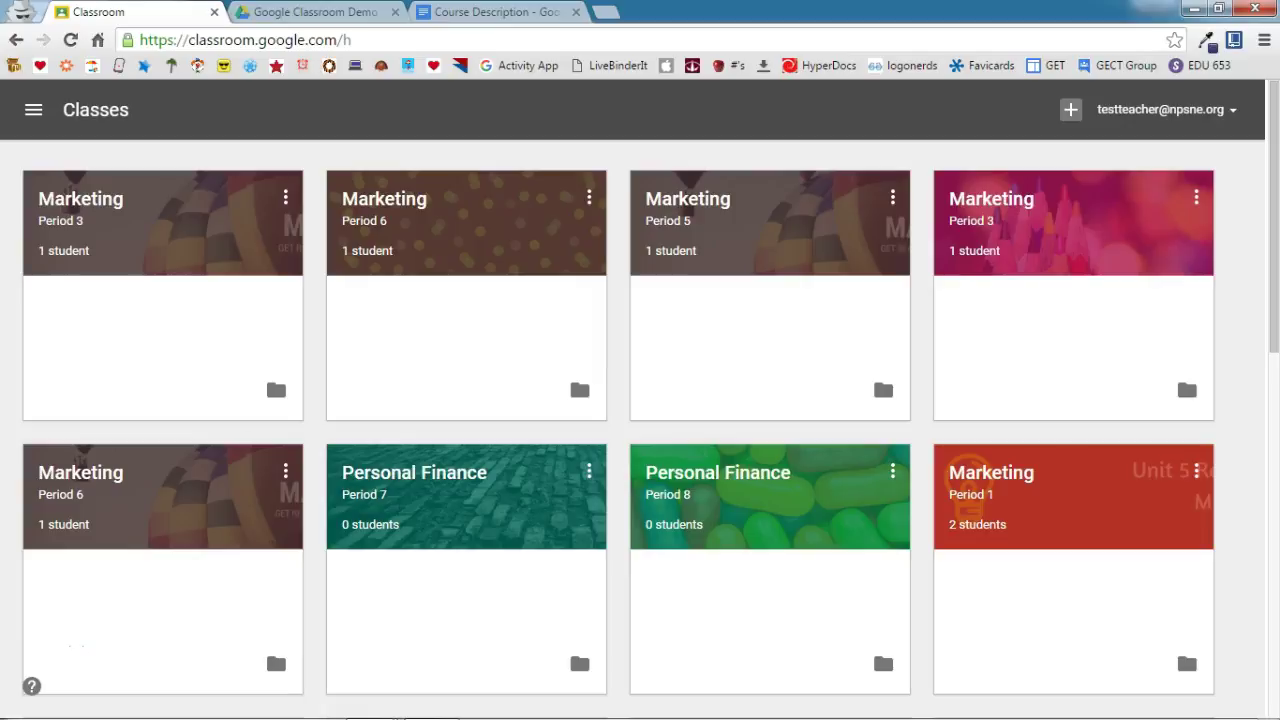
- Open the add-class menu from the + button on the Classes page
left_click(1071, 113)
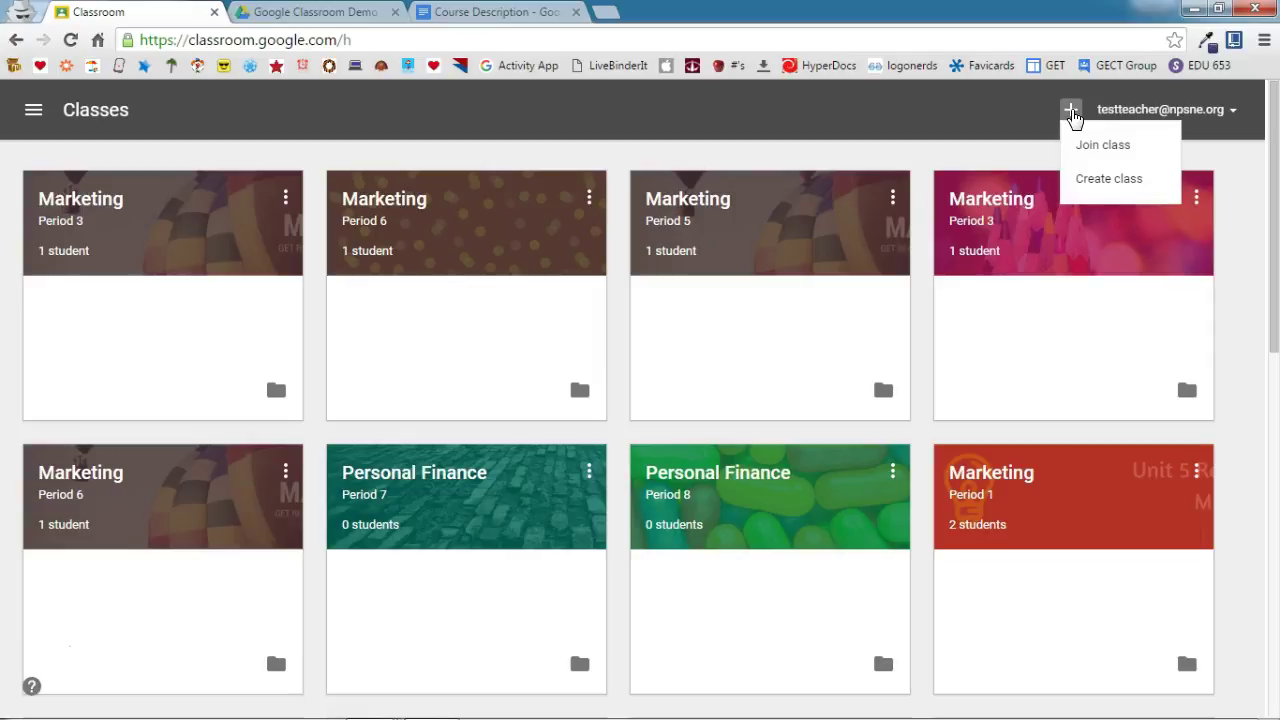
- Start a new class named Marketing with section Period 2
left_click(1137, 178)
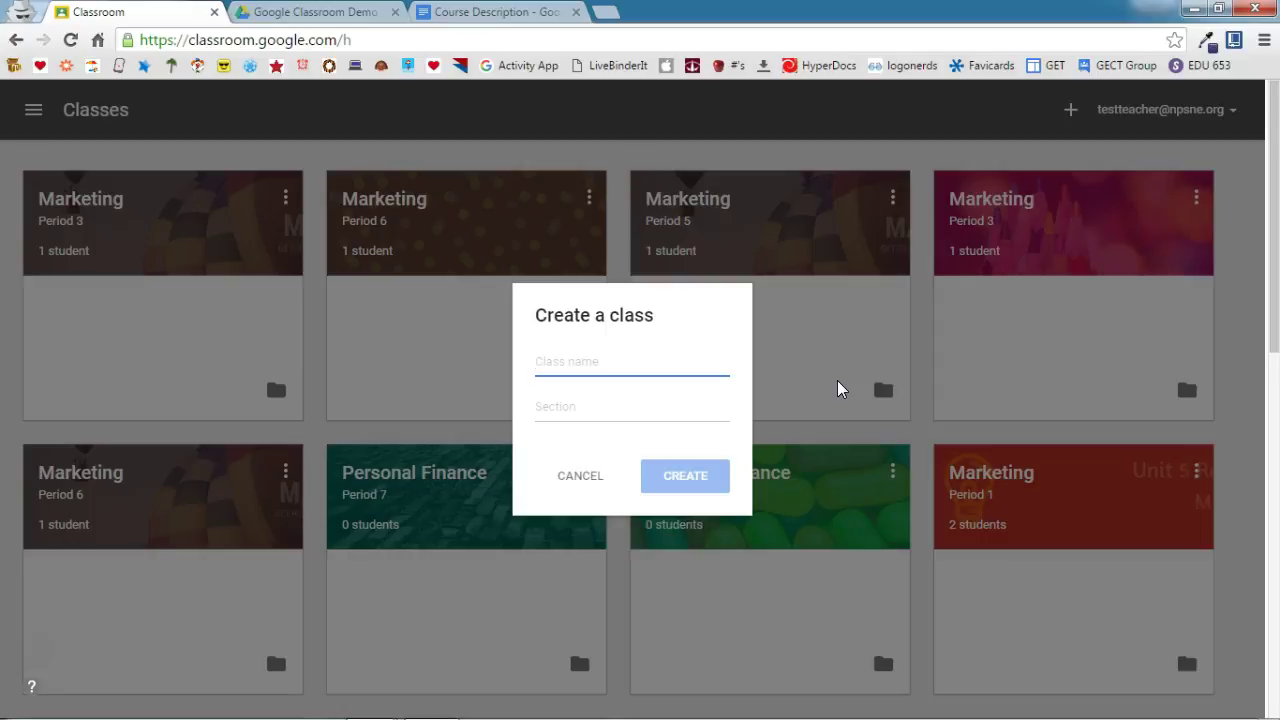
type("Marketing")
key("Tab")
type("Period 2")
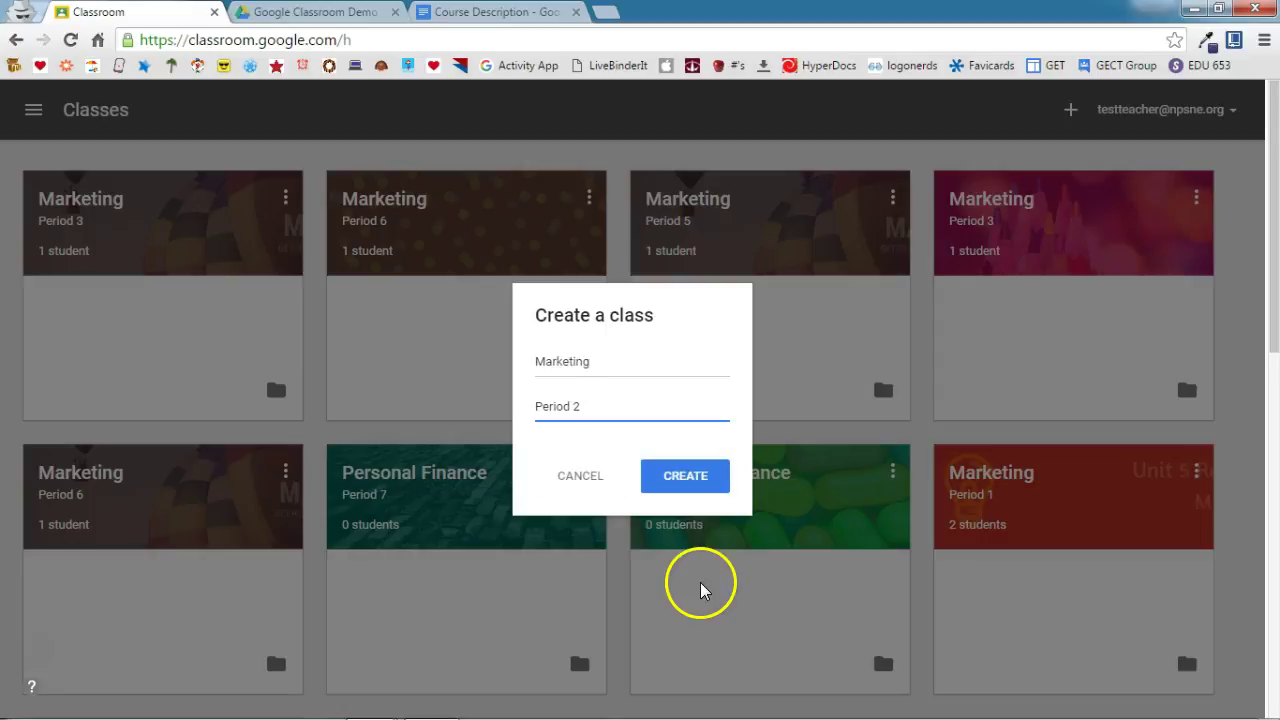
- Create the Marketing Period 2 class from the filled-in form
left_click(703, 484)
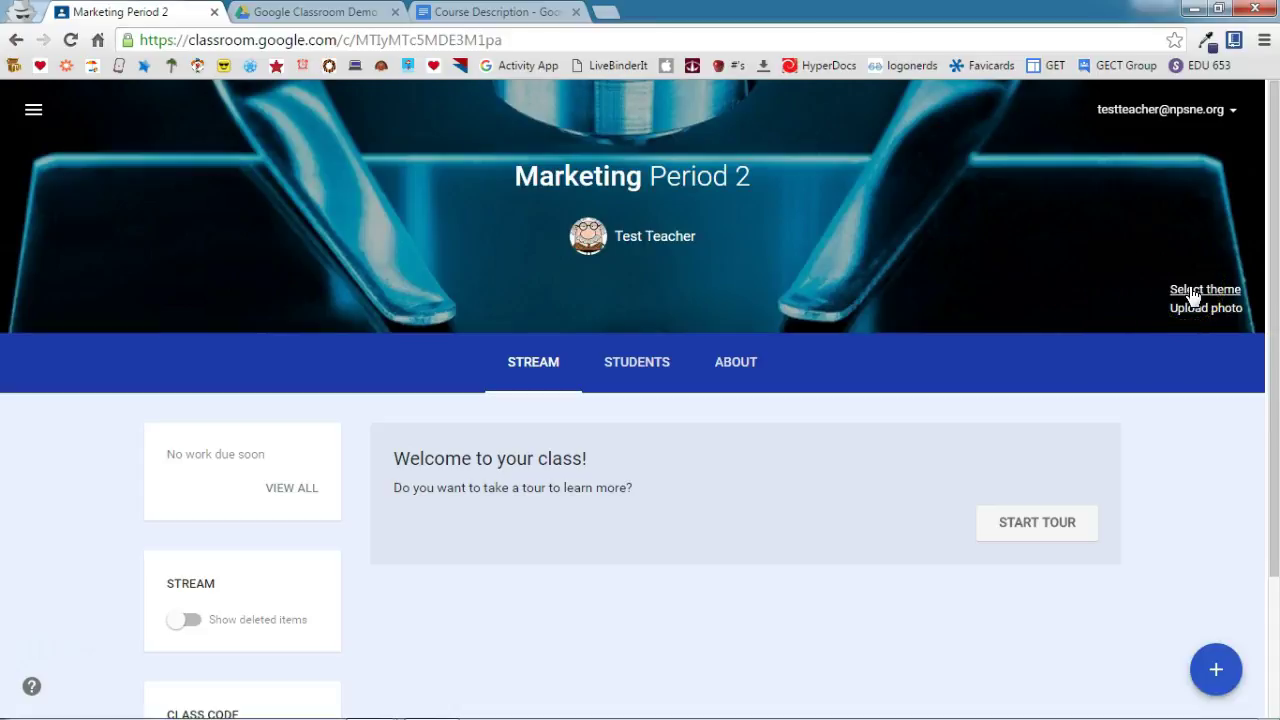
left_click(1220, 312)
- On the About page, add the Marketing description, set room 630, and save
left_click(731, 372)
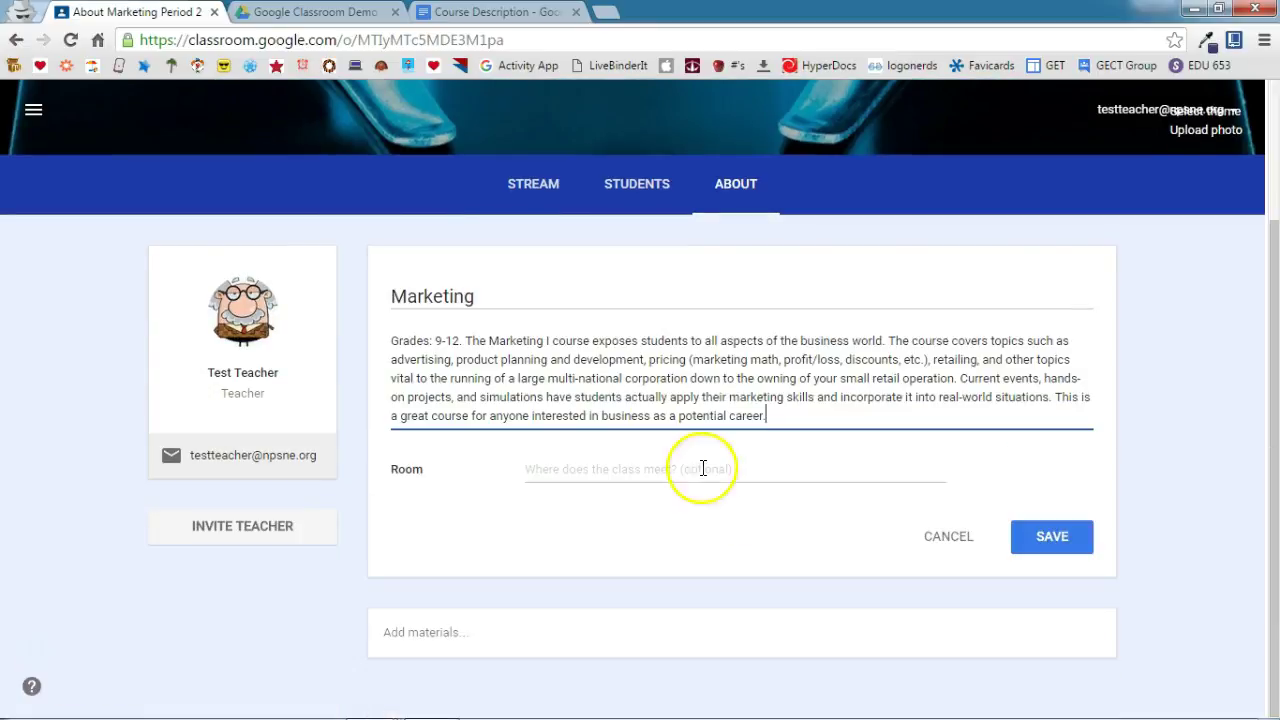
left_click(700, 466)
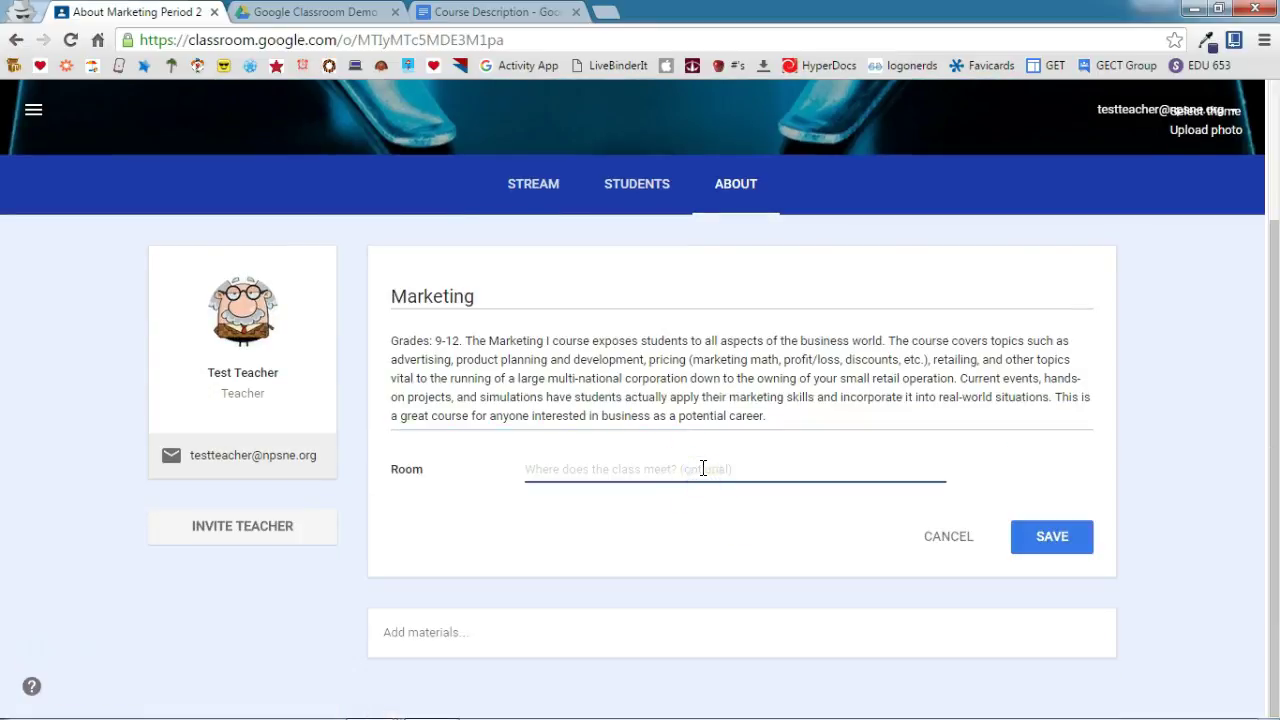
type("630")
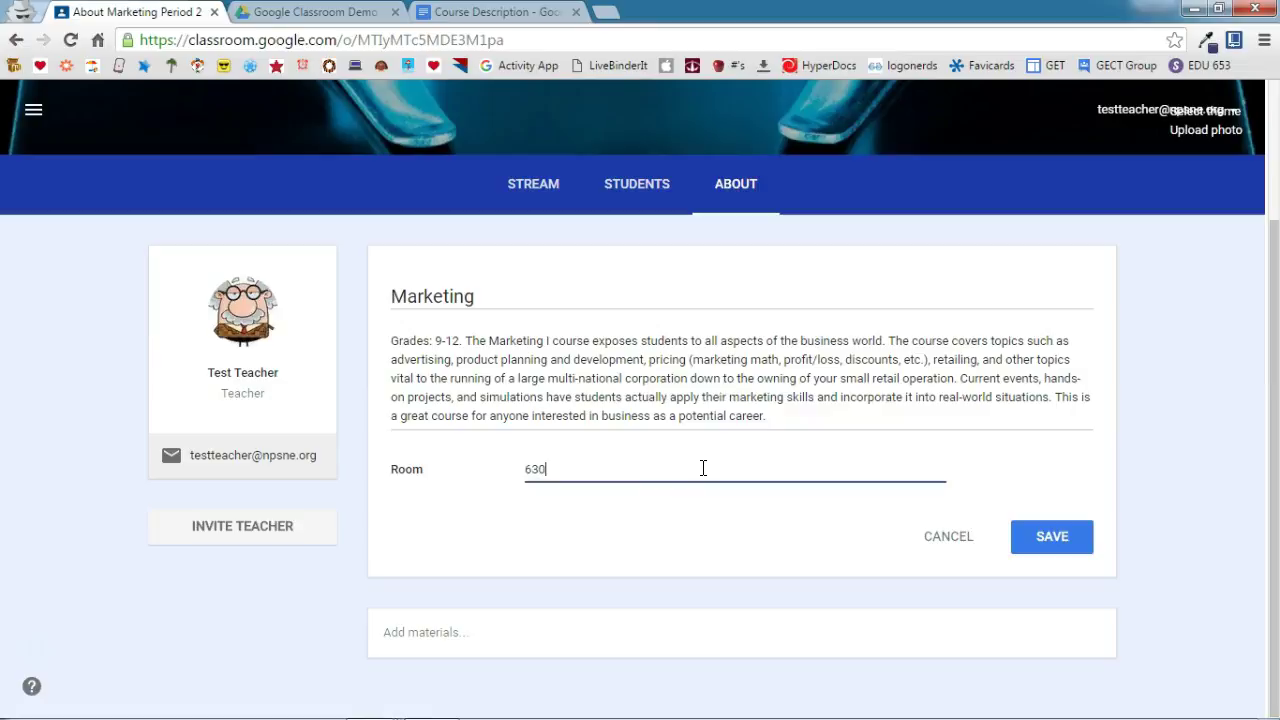
left_click(1074, 536)
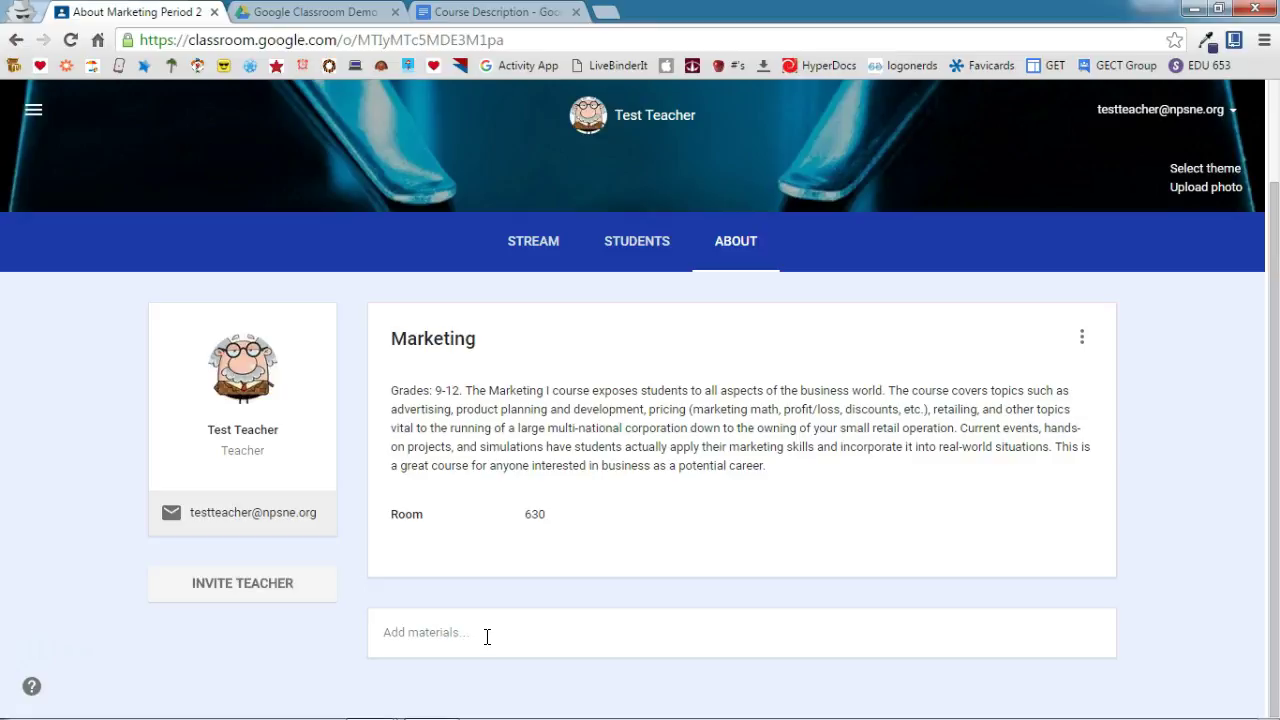
- Add a new About page material titled Syllabus
left_click(487, 630)
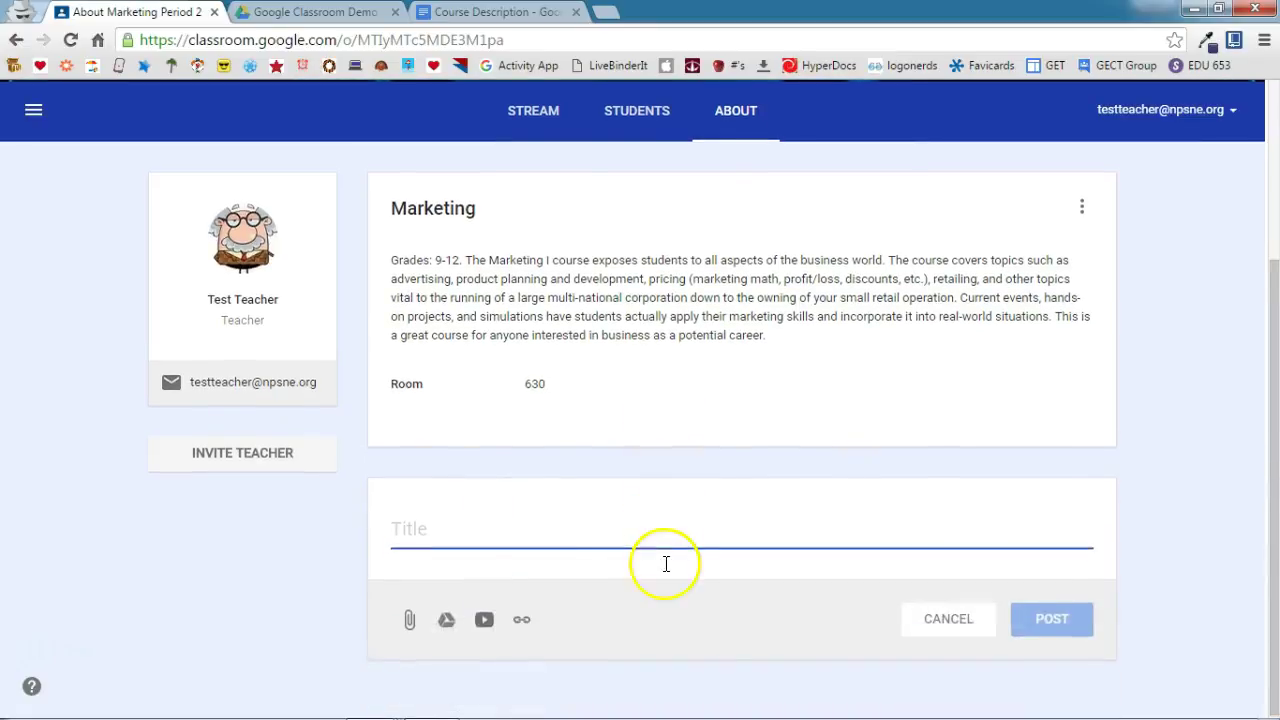
left_click(414, 522)
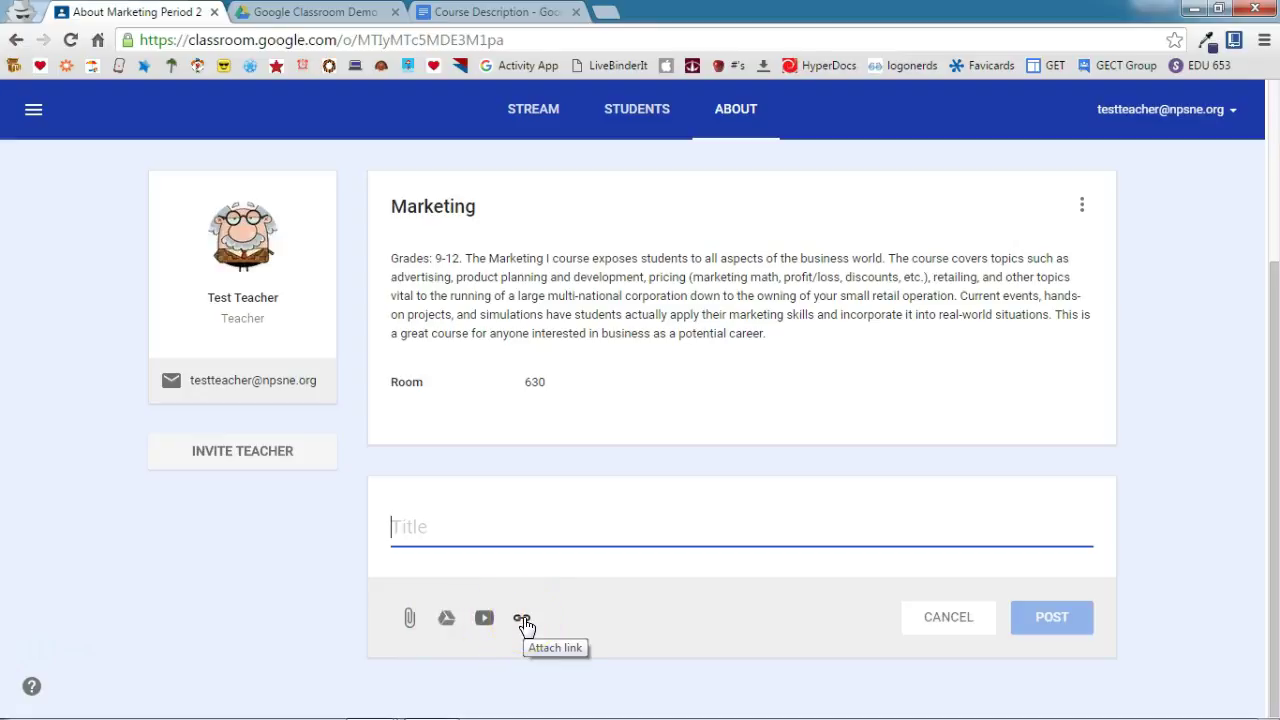
left_click(670, 603)
type("S")
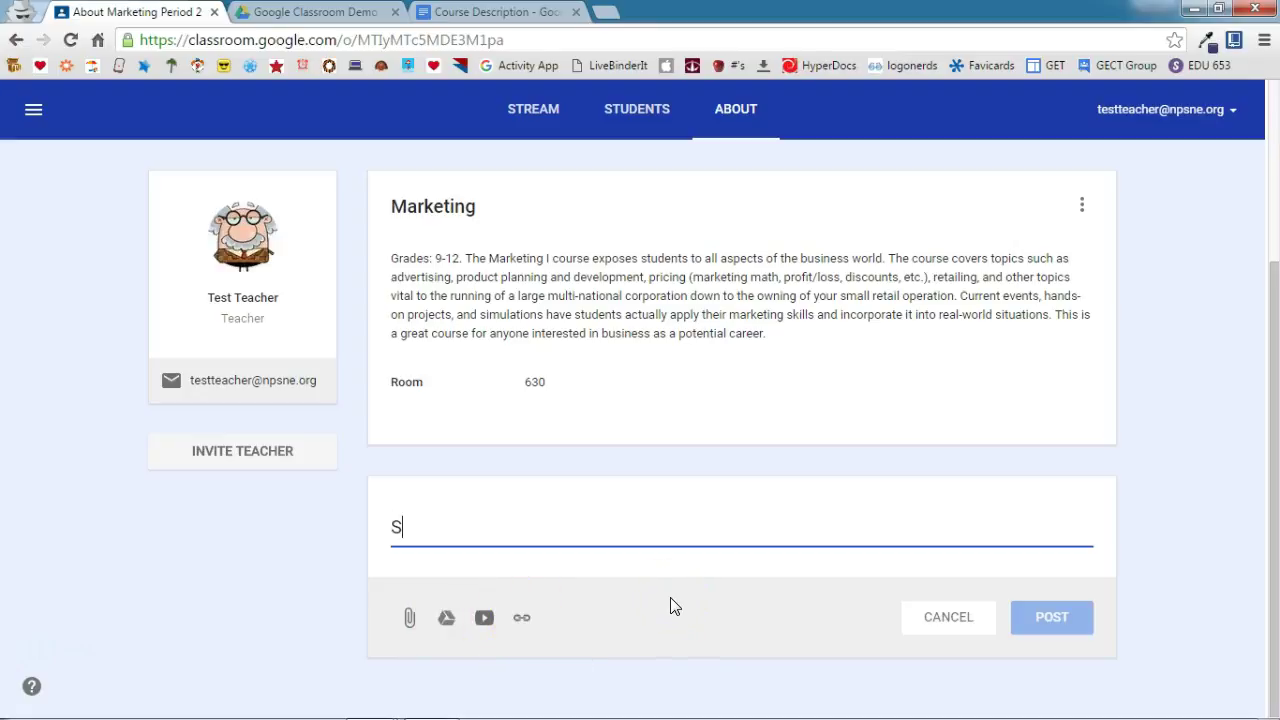
type("yllabus")
- Attach Marketing I Syllabus from the Google Classroom Demo Marketing Drive folder and post it
left_click(458, 620)
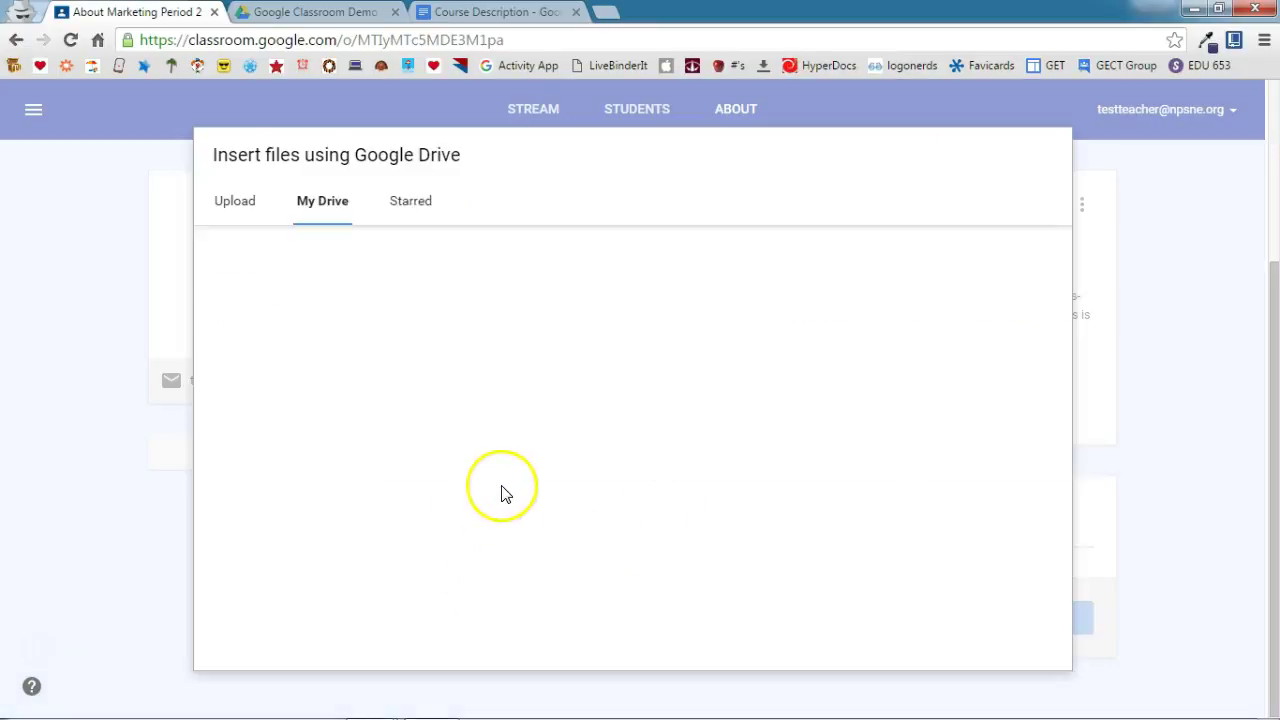
double_click(388, 352)
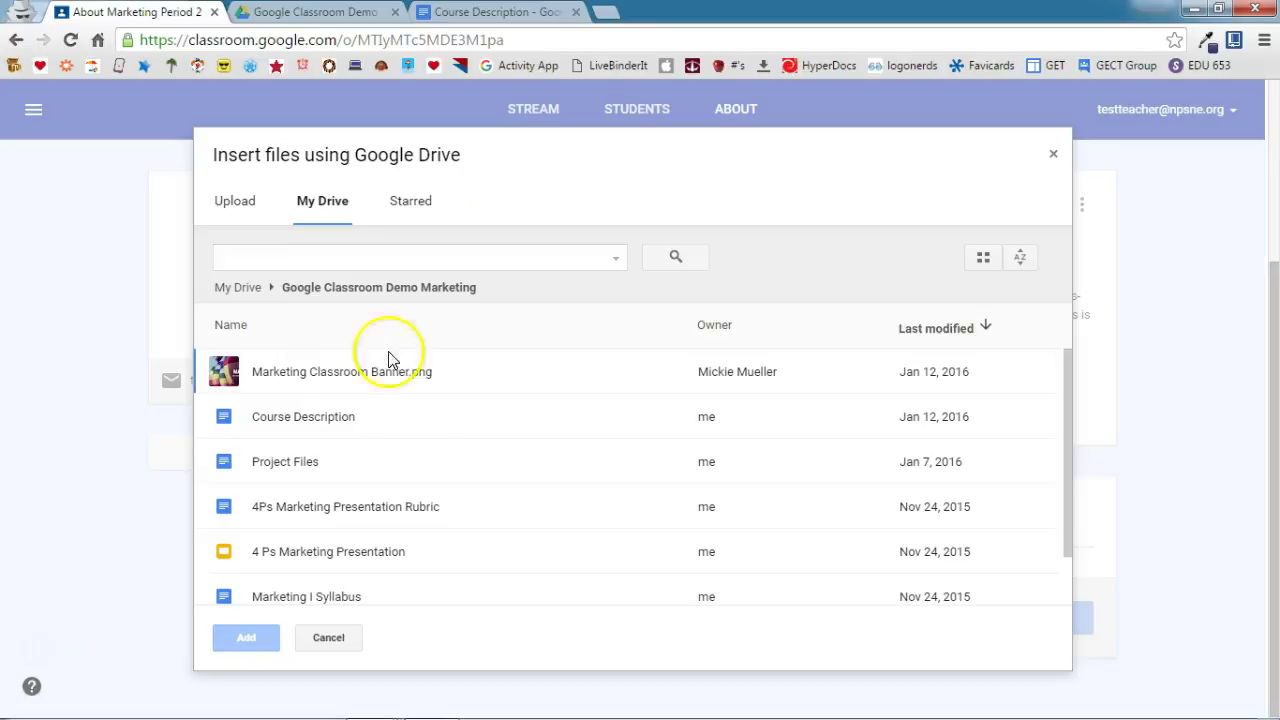
scroll(430, 470, "down", 1)
scroll(430, 470, "down", 1)
left_click(381, 533)
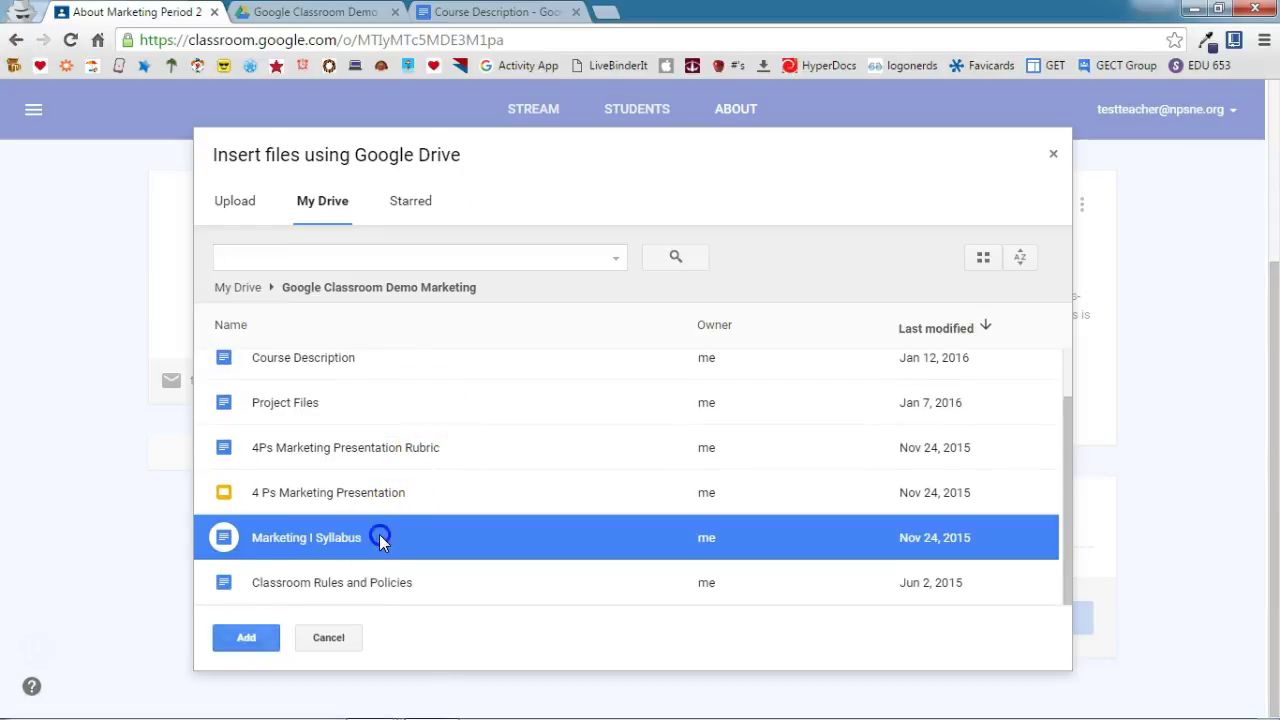
left_click(245, 637)
scroll(1020, 540, "down", 1)
left_click(1047, 614)
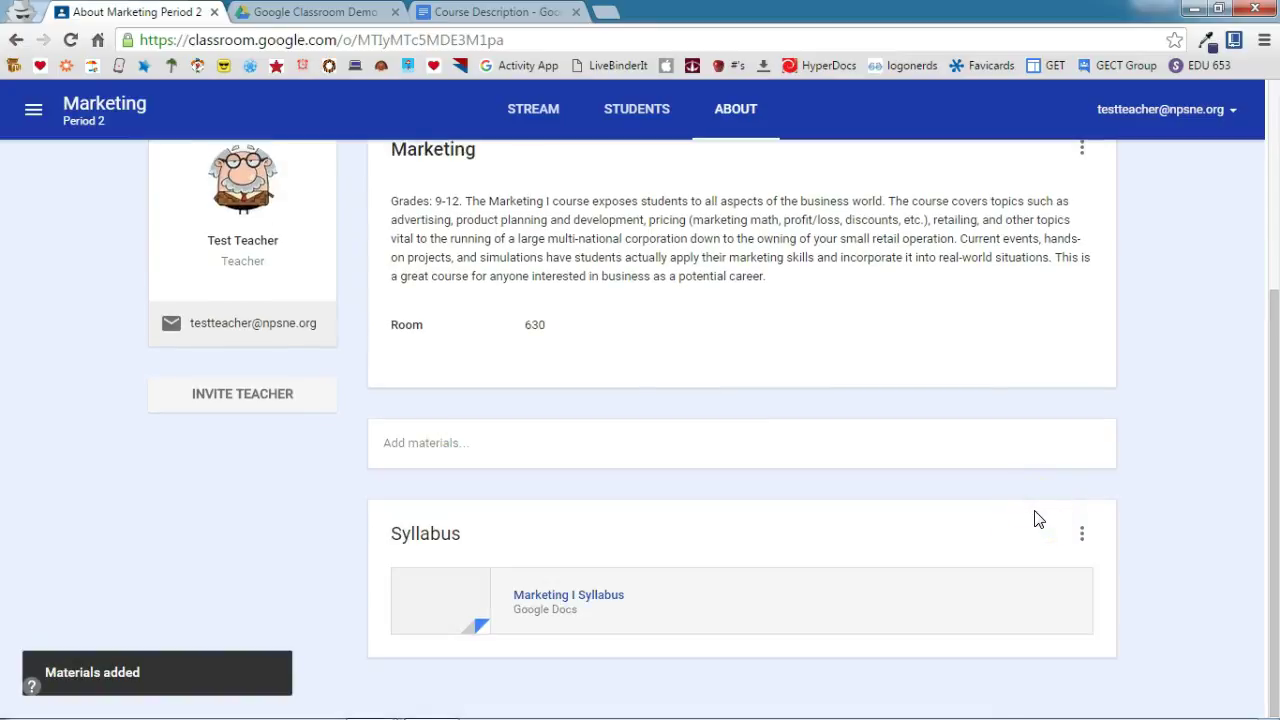
- Add another material titled Class Website with a web link attachment
left_click(551, 441)
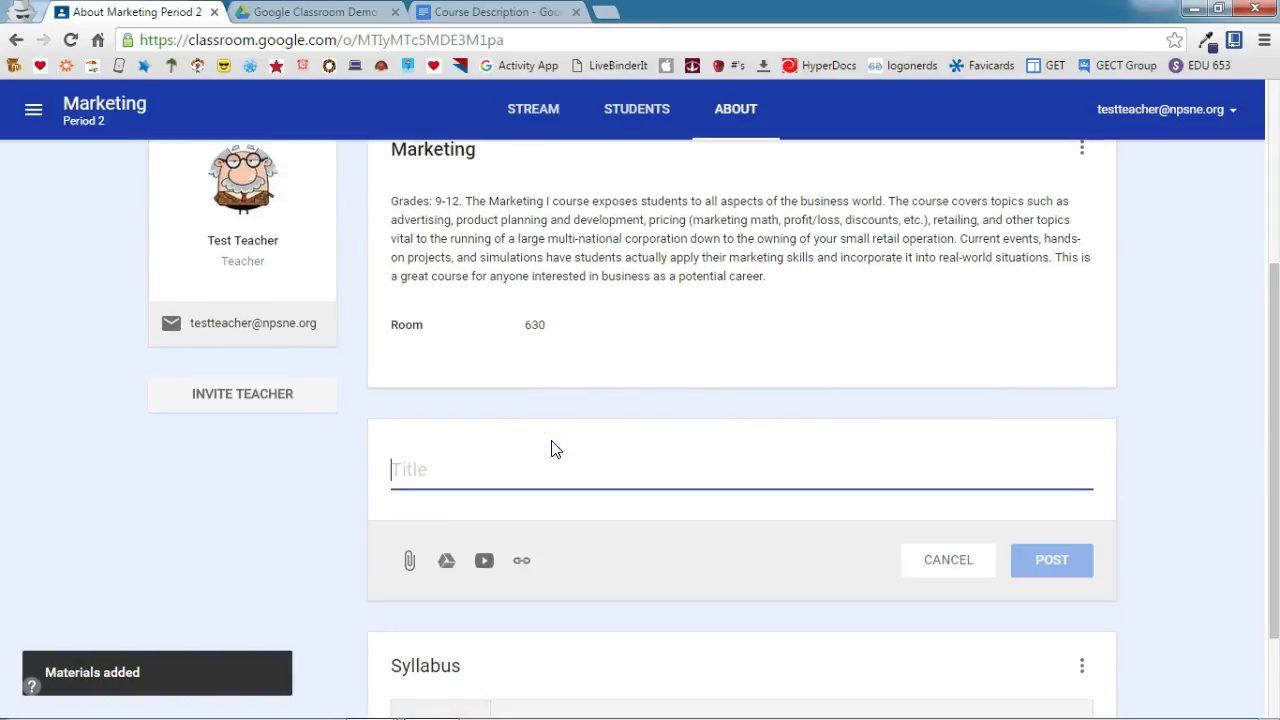
type("Class We")
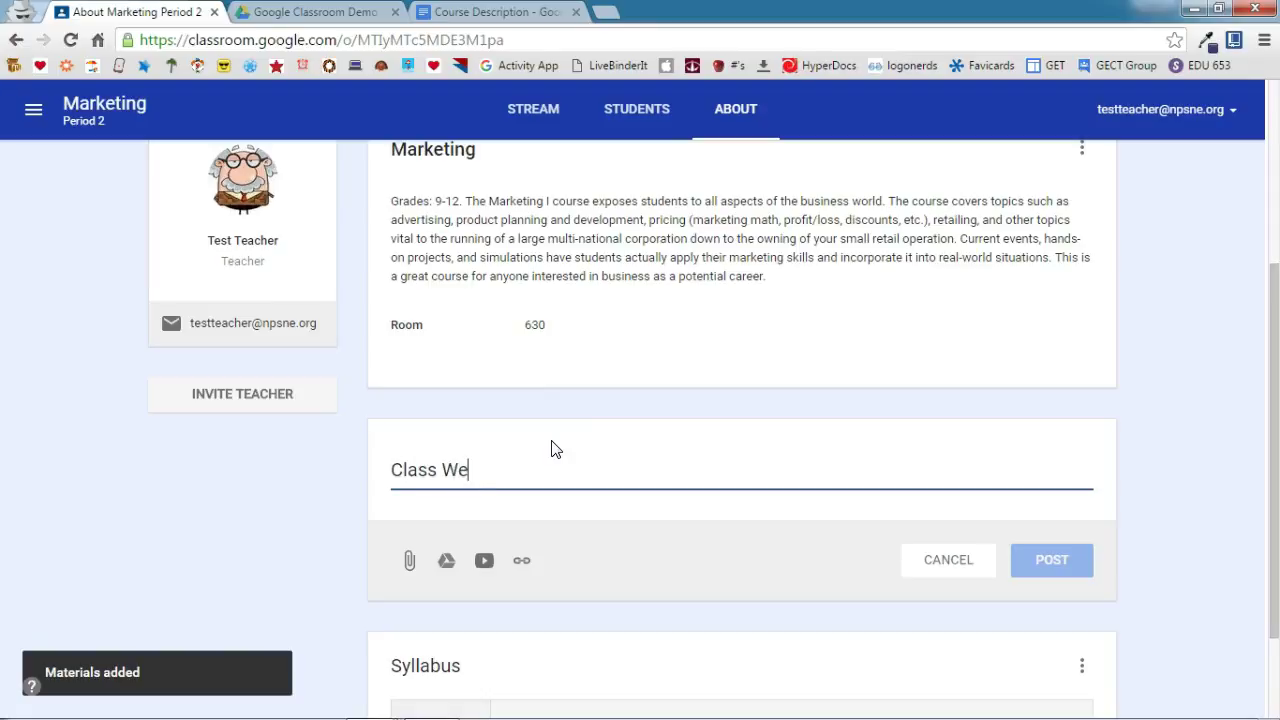
type("bsite")
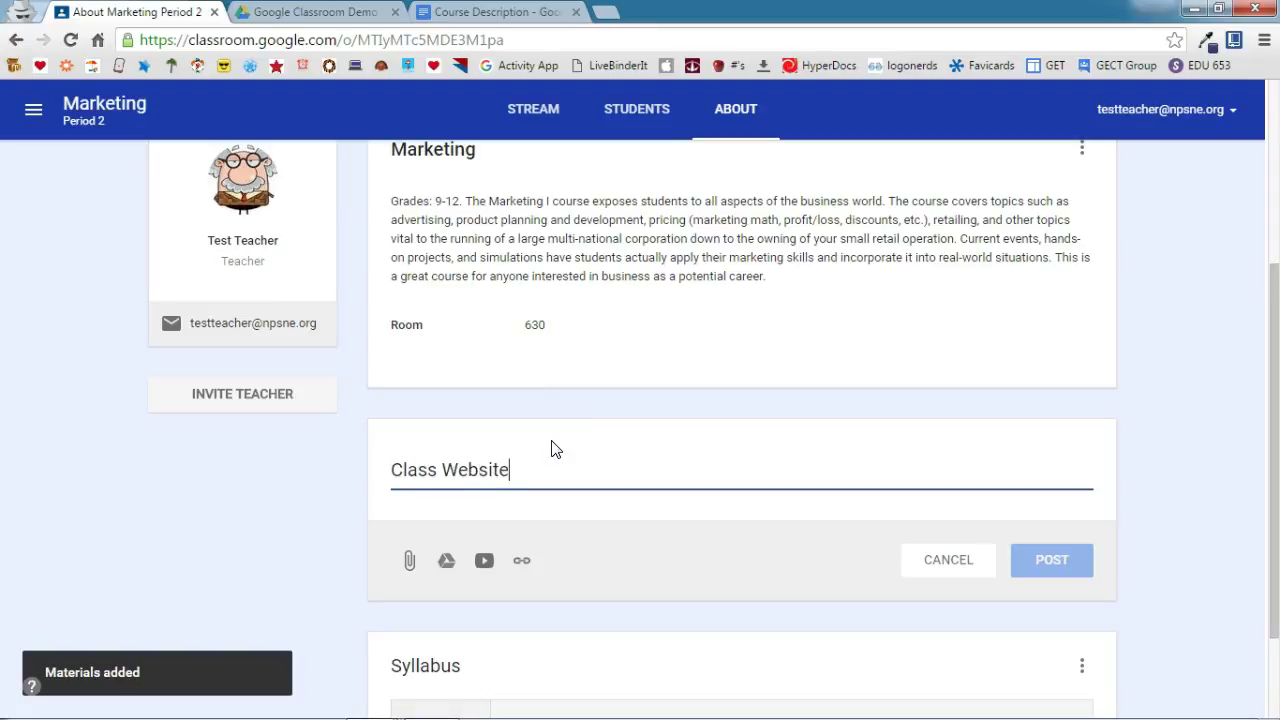
left_click(523, 562)
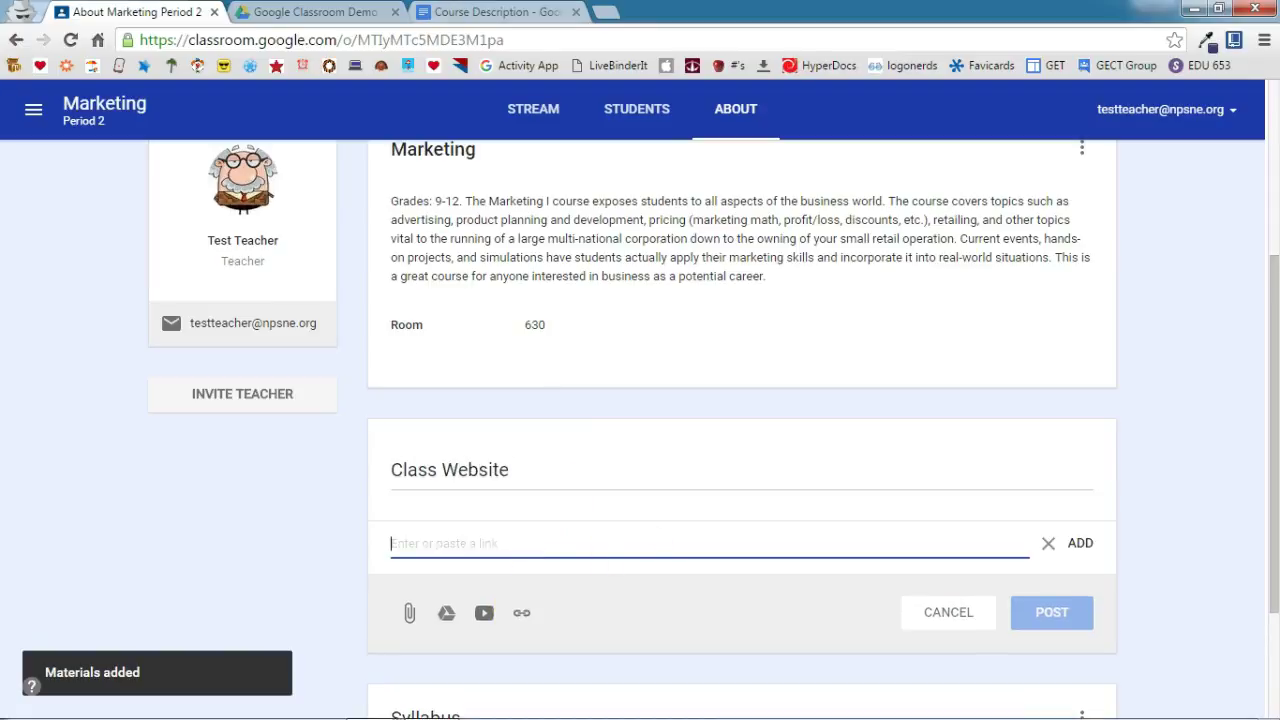
left_click(455, 12)
left_click_drag(619, 443, 340, 442)
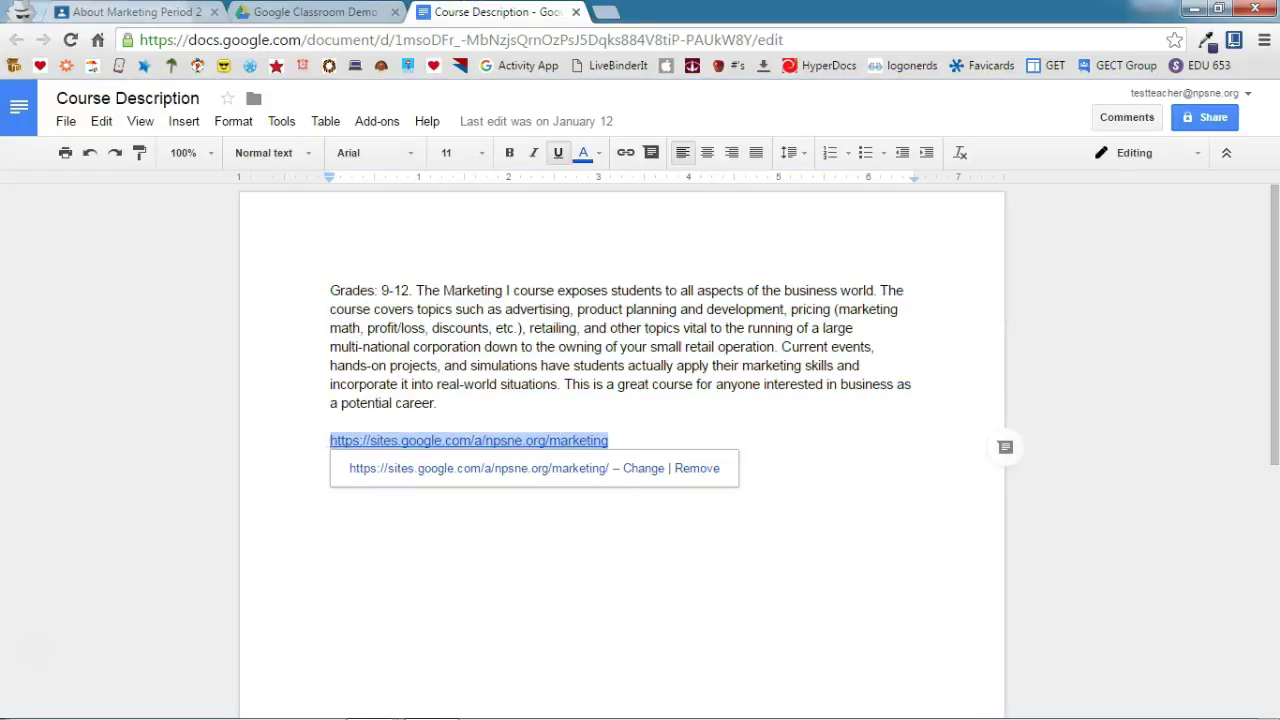
left_click(135, 12)
type("https://sites.google.com/a/npsne.org/marketing")
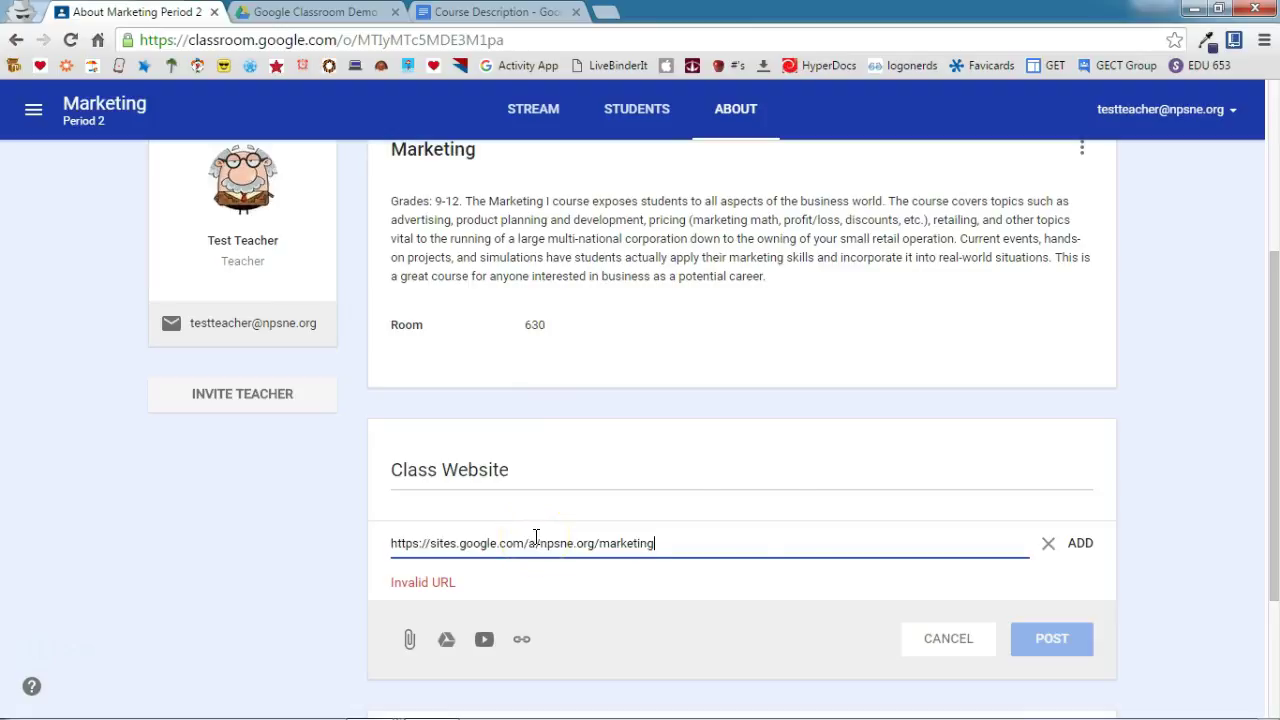
left_click(1080, 543)
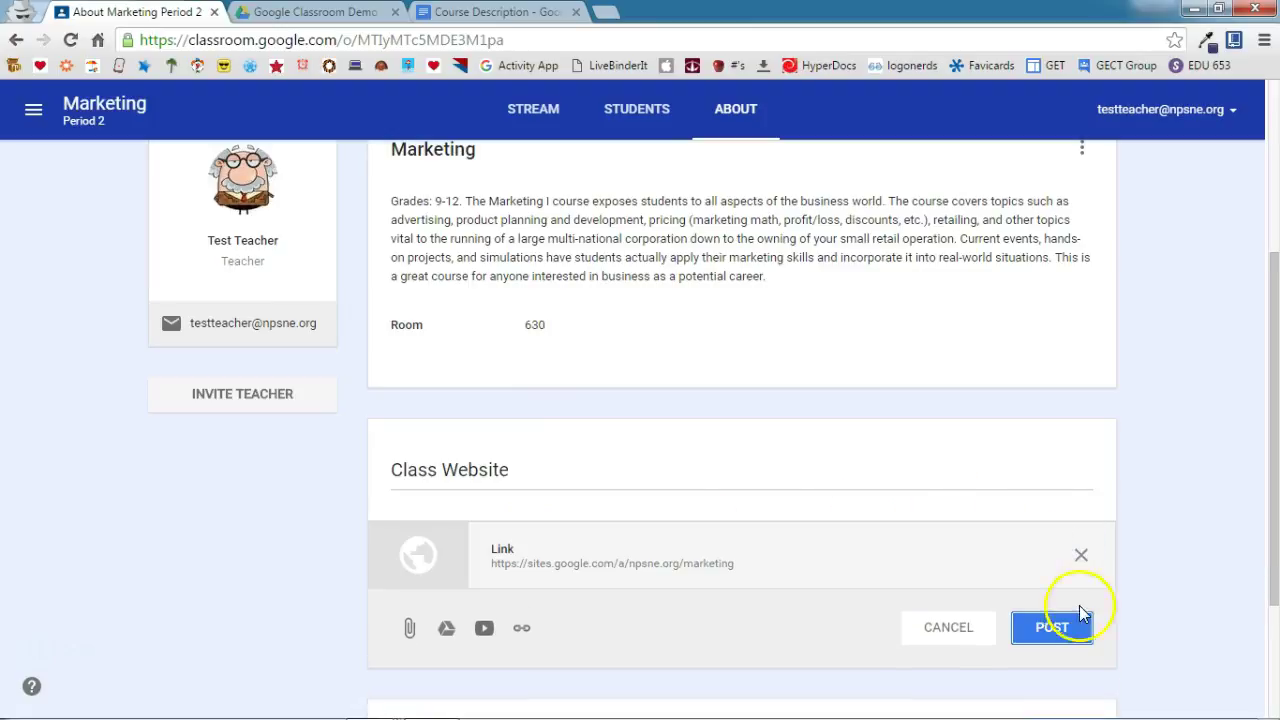
left_click(1060, 630)
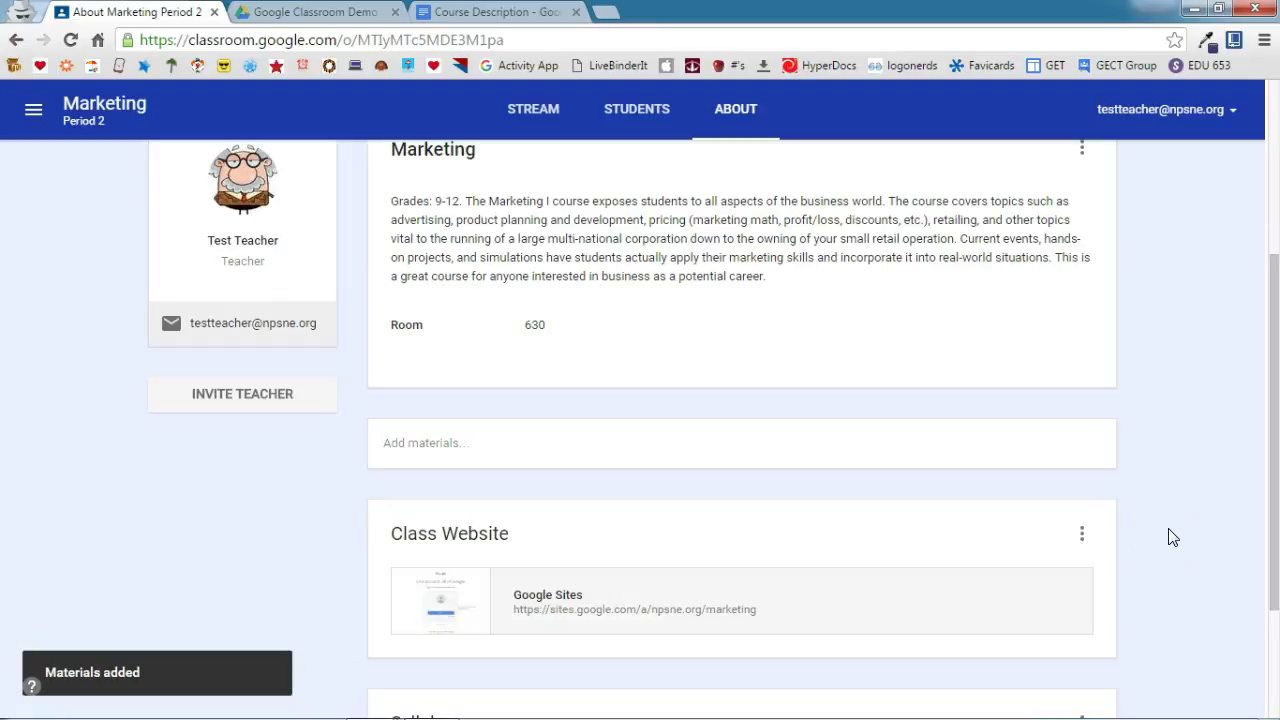
scroll(1168, 529, "down", 2)
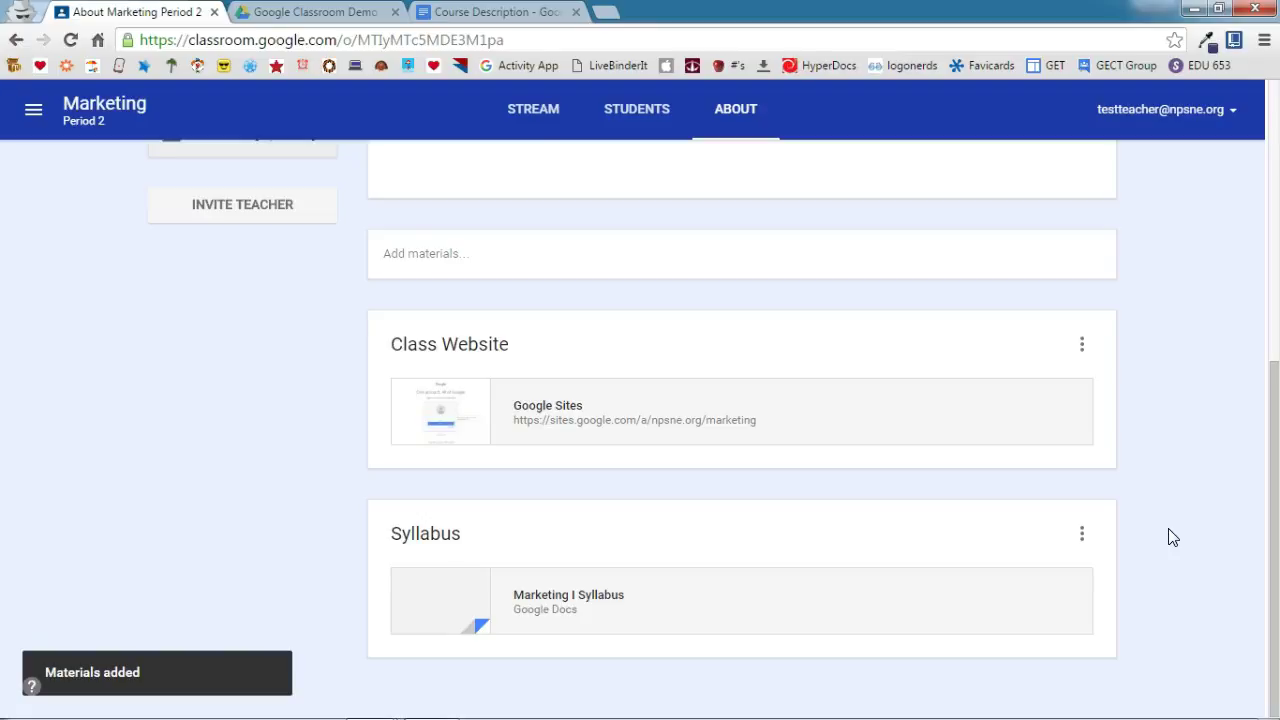
scroll(1168, 528, "up", 5)
- Check the class code on the Students page, then go back to the Stream
left_click(638, 368)
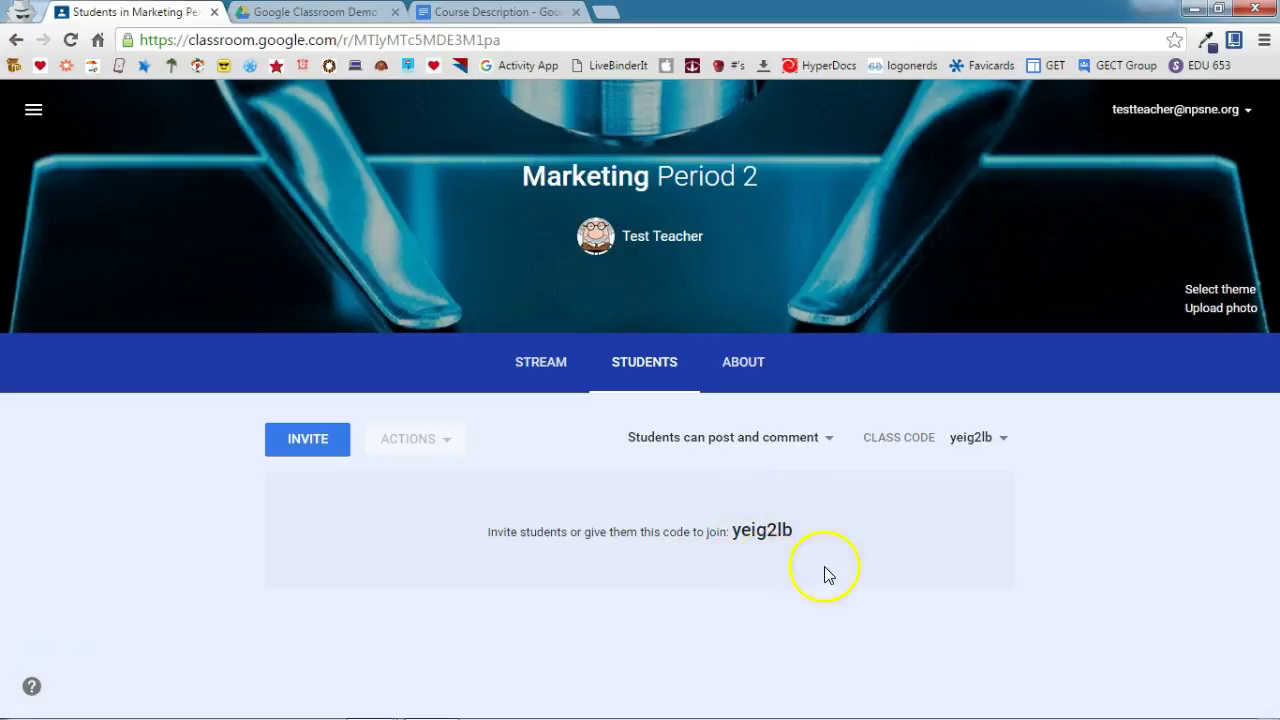
left_click(553, 366)
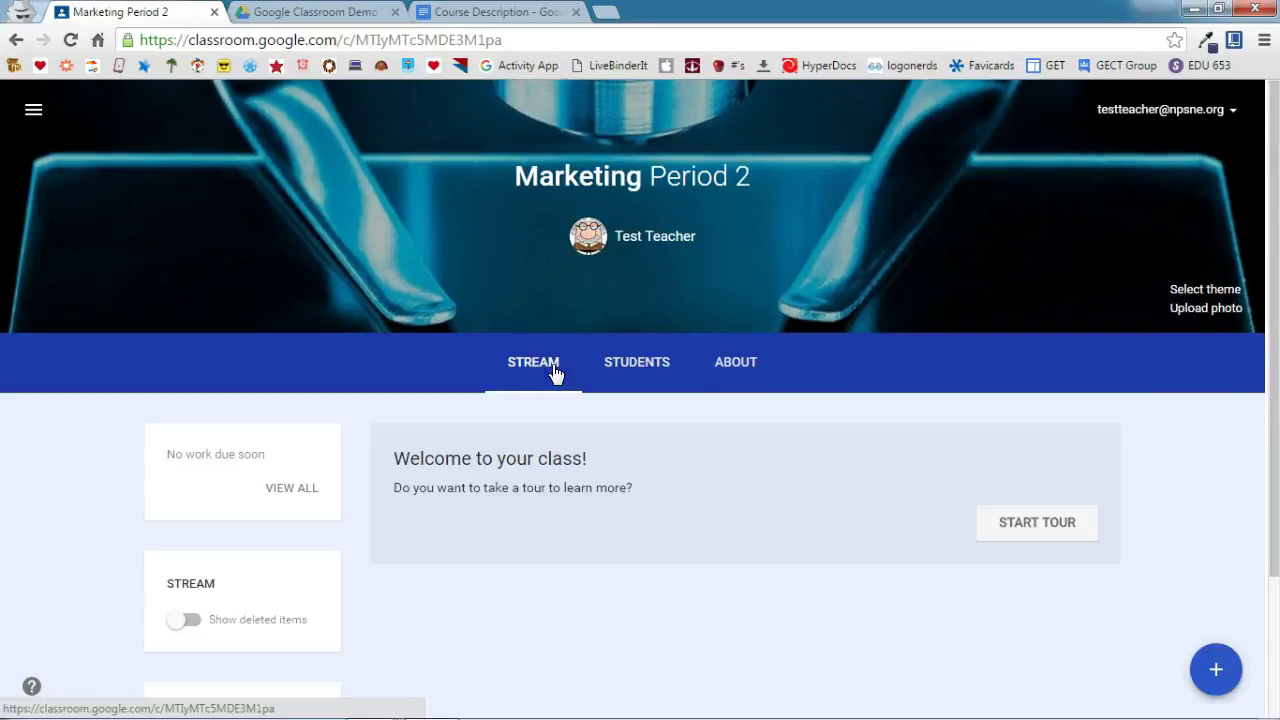